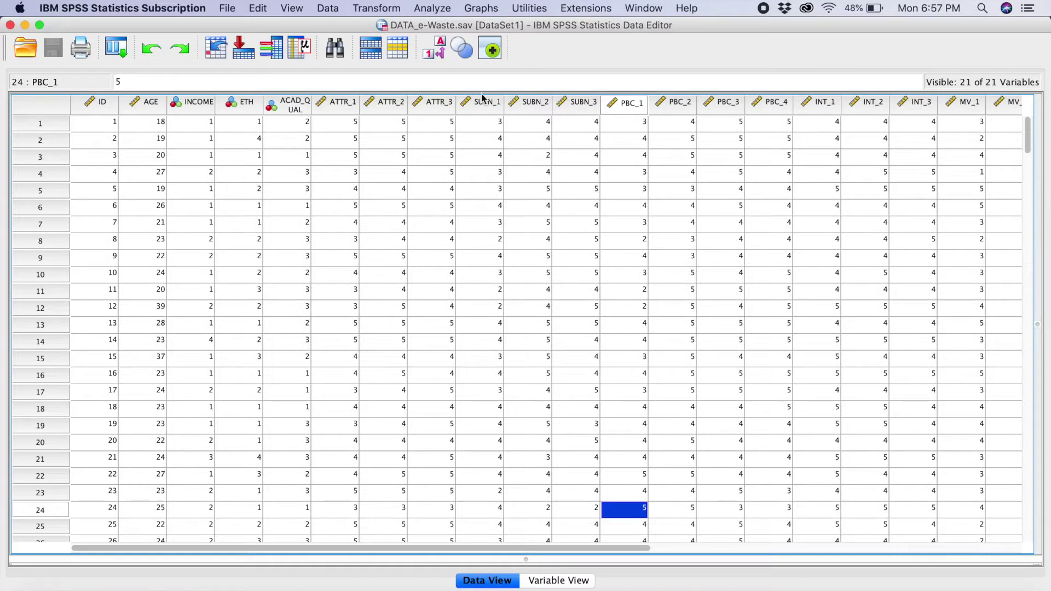
# Recode AGE into a different variable named AgeGroup, labelled 'Respondents Age'.
pyautogui.click(383, 8)
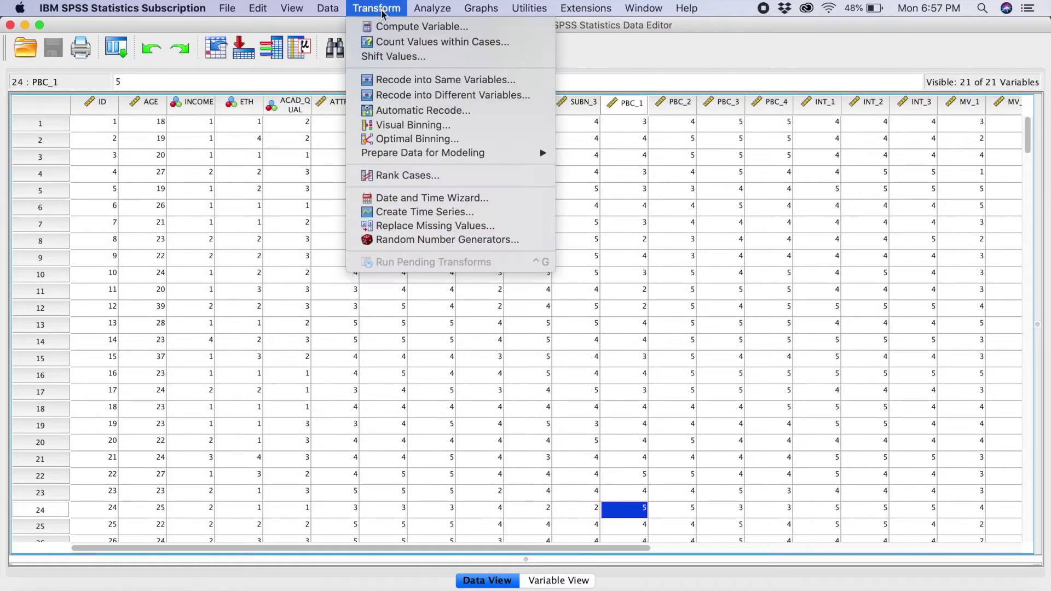
pyautogui.click(398, 96)
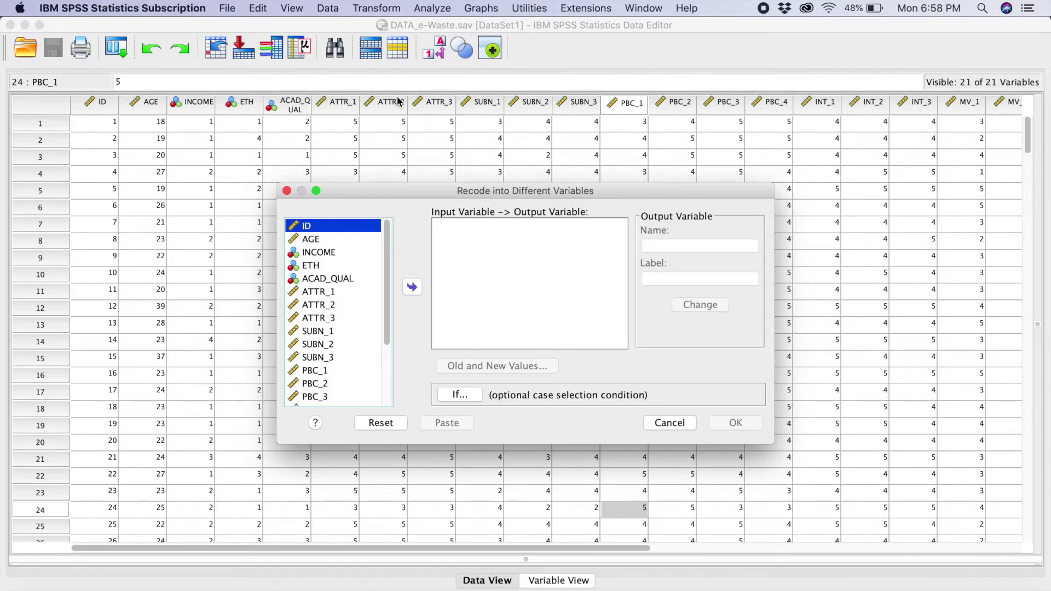
pyautogui.click(310, 241)
pyautogui.click(412, 287)
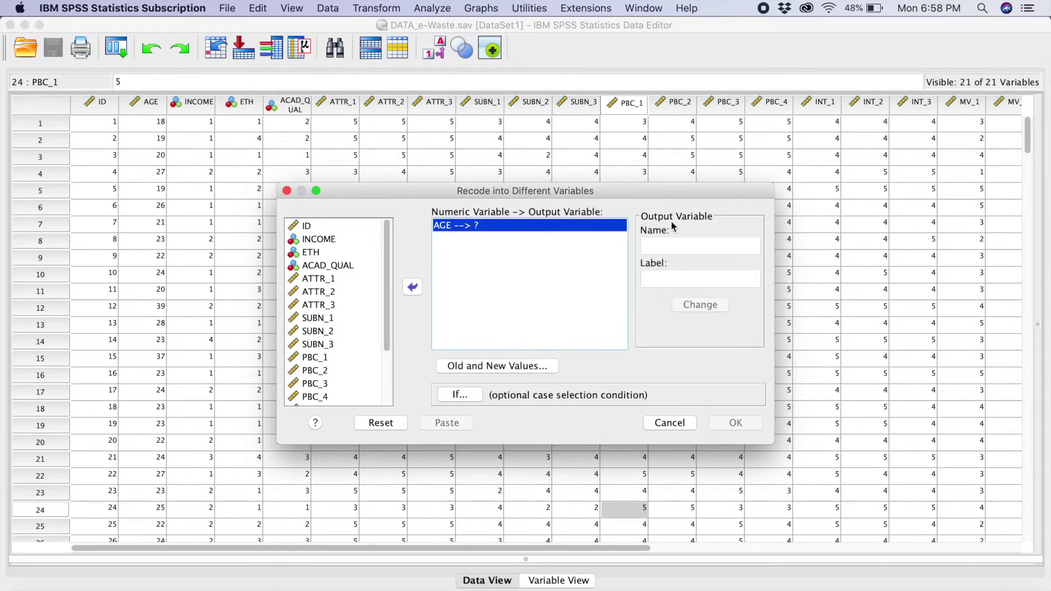
pyautogui.click(670, 244)
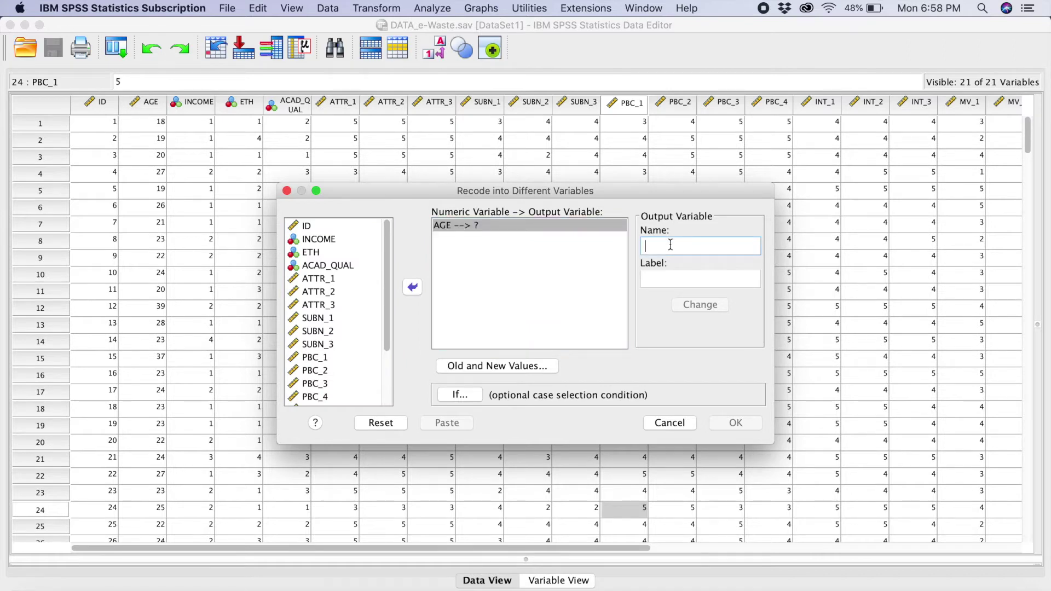
pyautogui.write('AgeGroup')
pyautogui.click(683, 278)
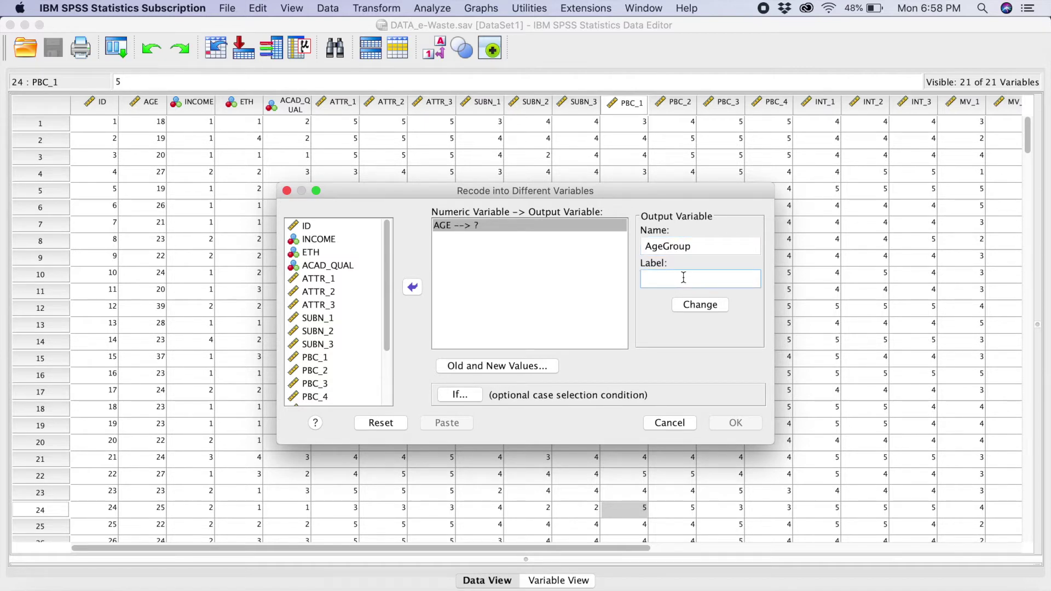
pyautogui.write('Respondents Age')
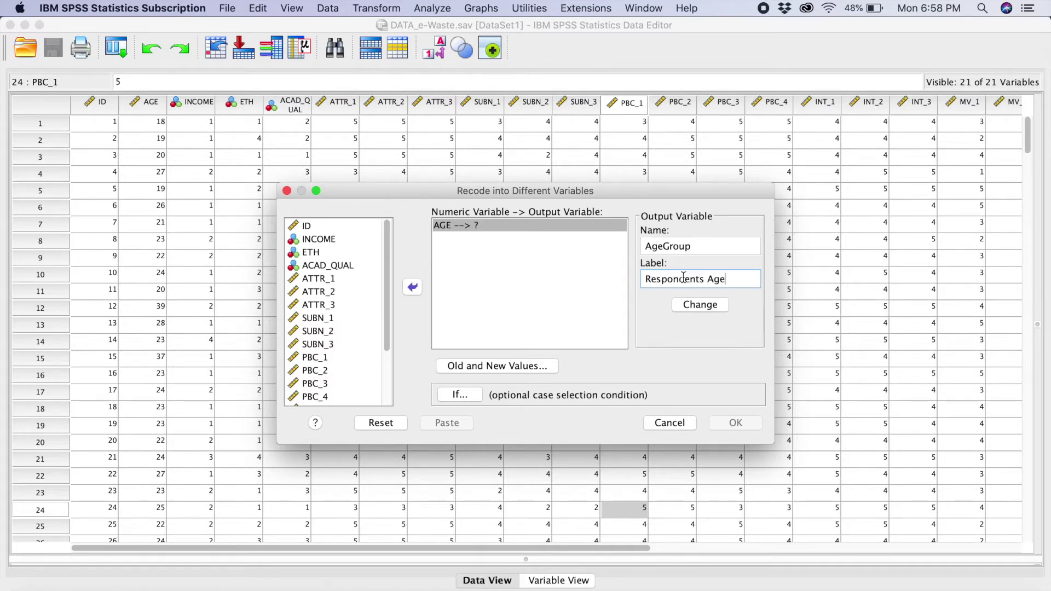
# In Old and New Values, enter the age range 15 through 25.
pyautogui.click(504, 370)
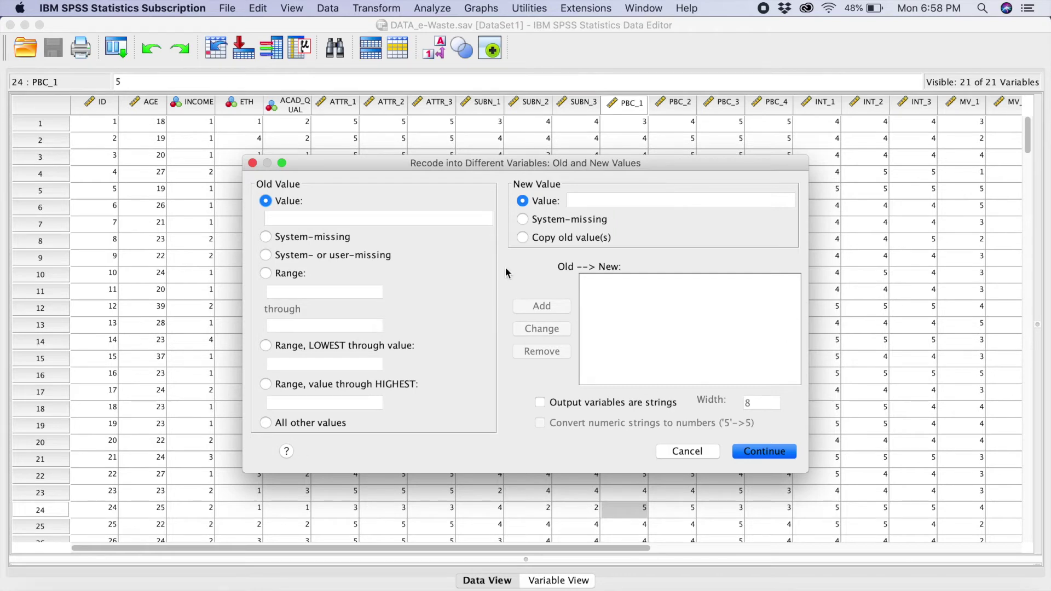
pyautogui.click(266, 274)
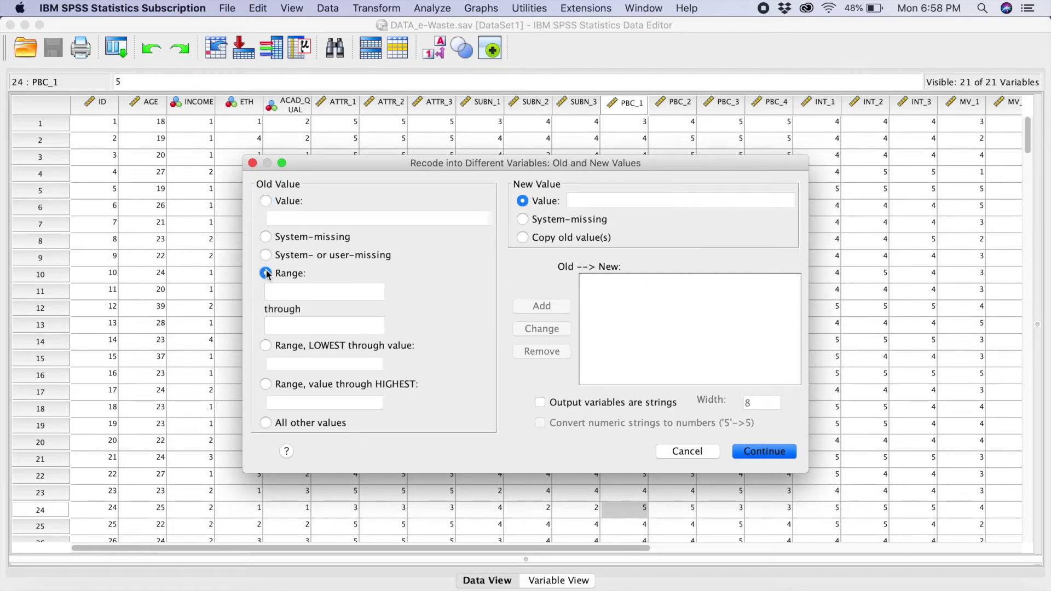
pyautogui.click(290, 294)
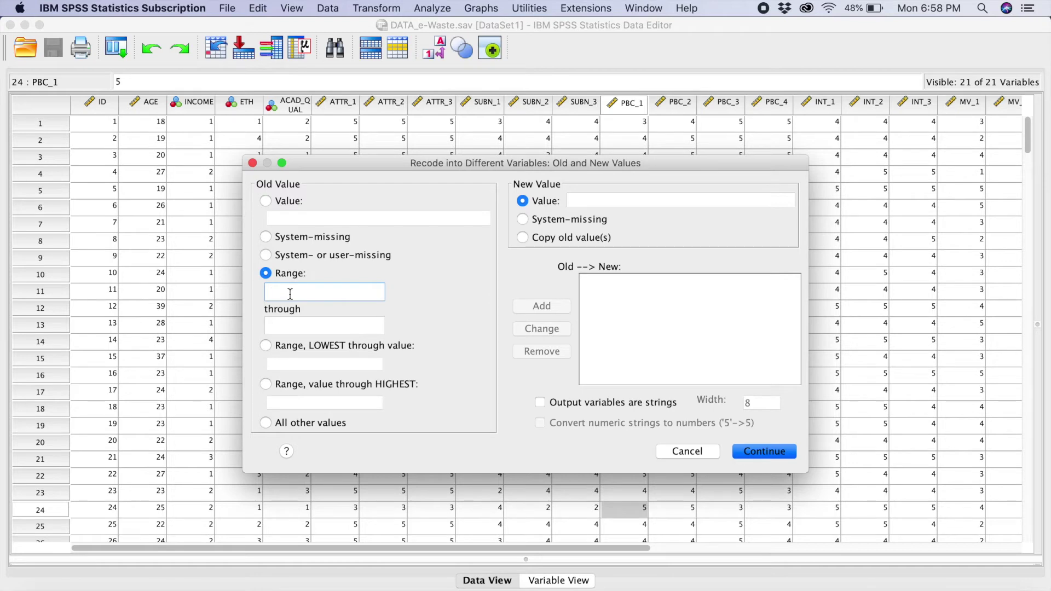
pyautogui.write('15')
pyautogui.click(281, 325)
pyautogui.write('1')
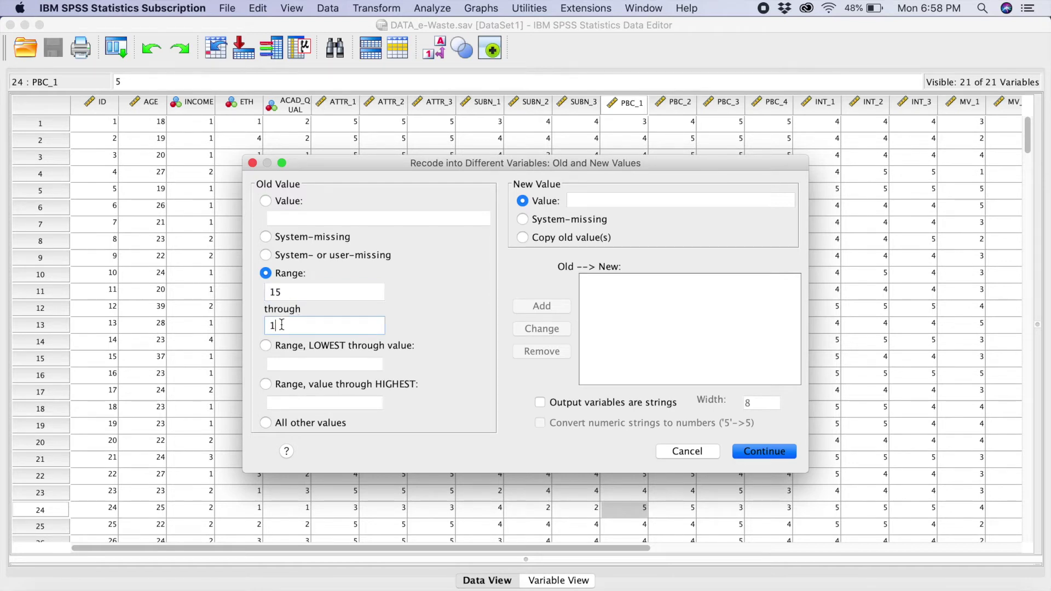
pyautogui.press('BackSpace')
pyautogui.write('25')
# Map the 15–25 range to new value 1, then start the next range at 26.
pyautogui.click(603, 200)
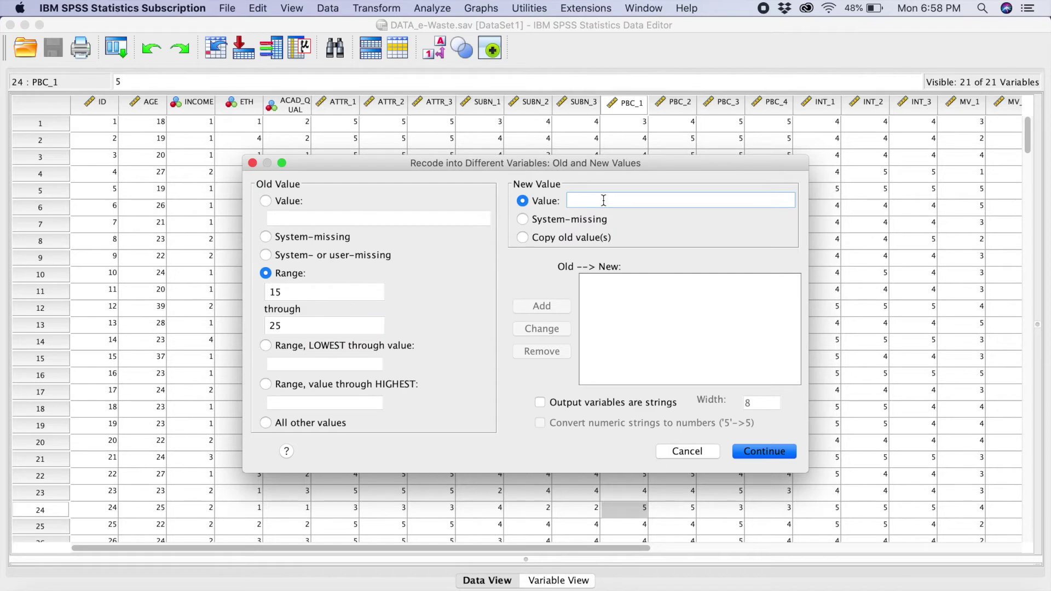
pyautogui.write('1')
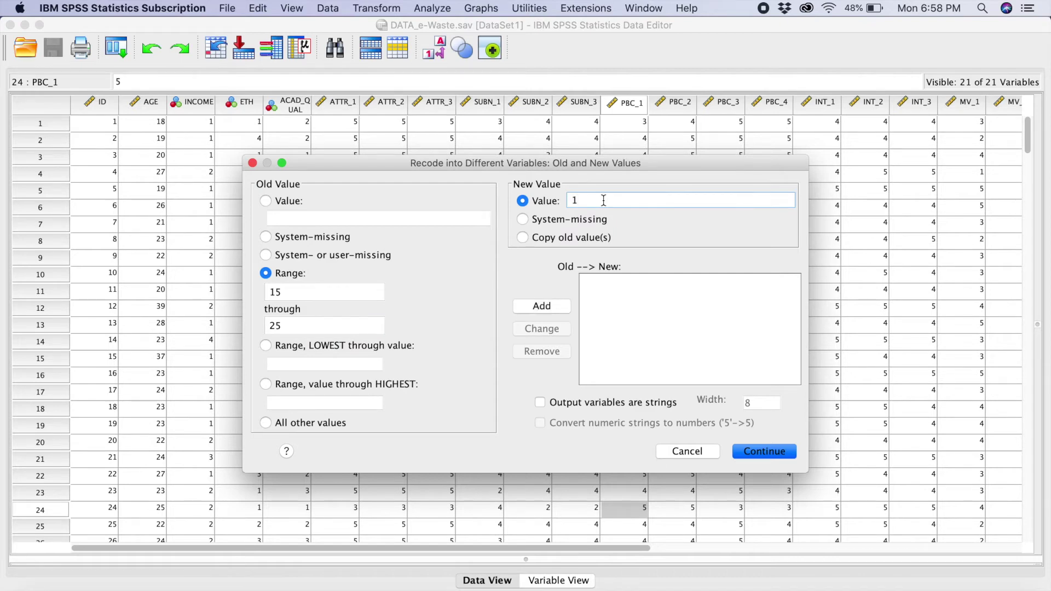
pyautogui.click(537, 307)
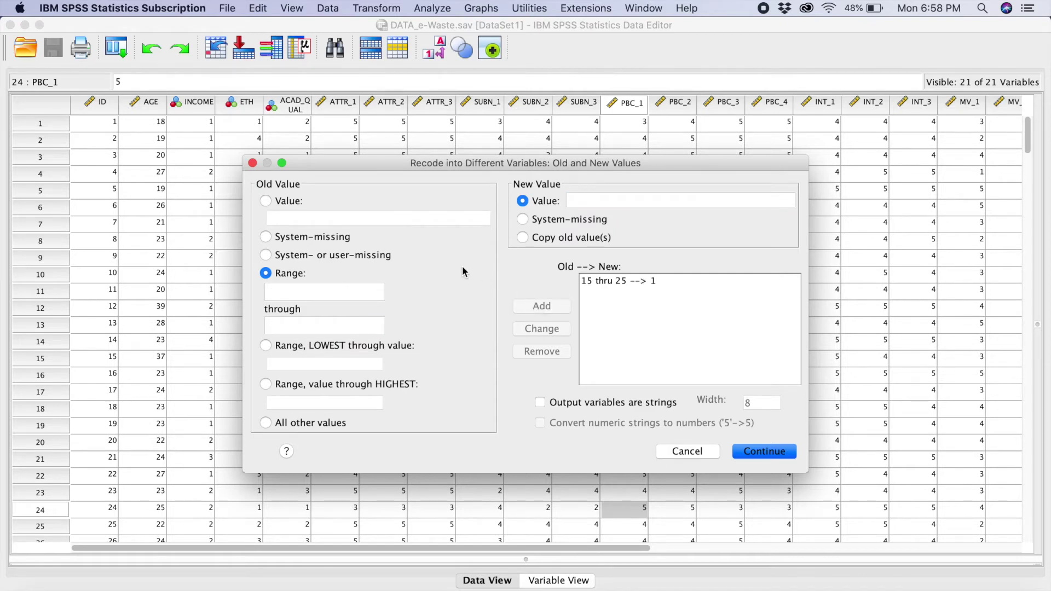
pyautogui.click(331, 287)
pyautogui.write('26')
# Add the rule mapping ages 26 through 35 to category 2.
pyautogui.click(314, 325)
pyautogui.write('35')
pyautogui.click(593, 201)
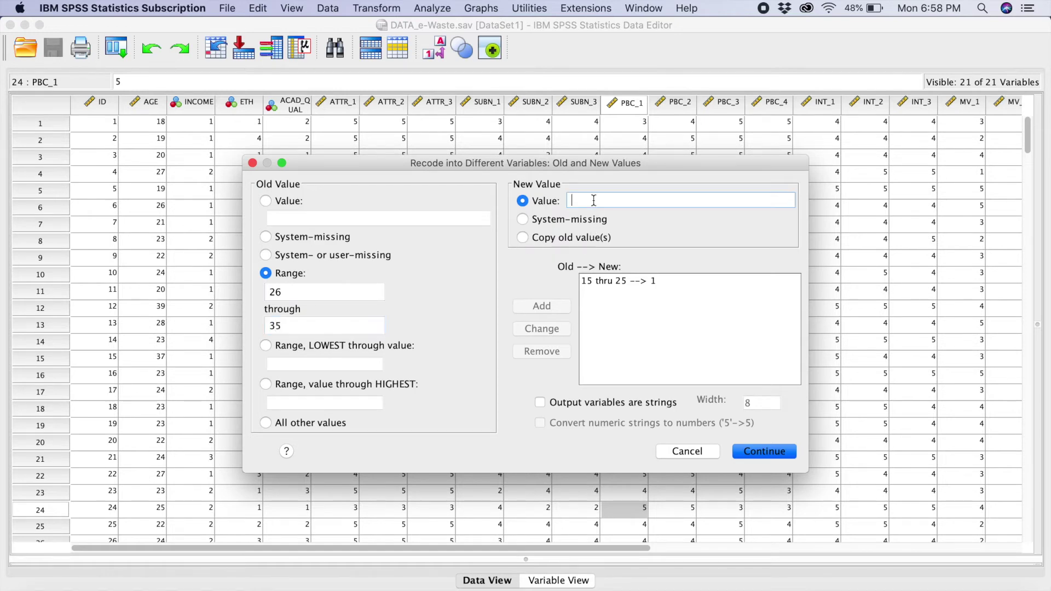
pyautogui.write('2')
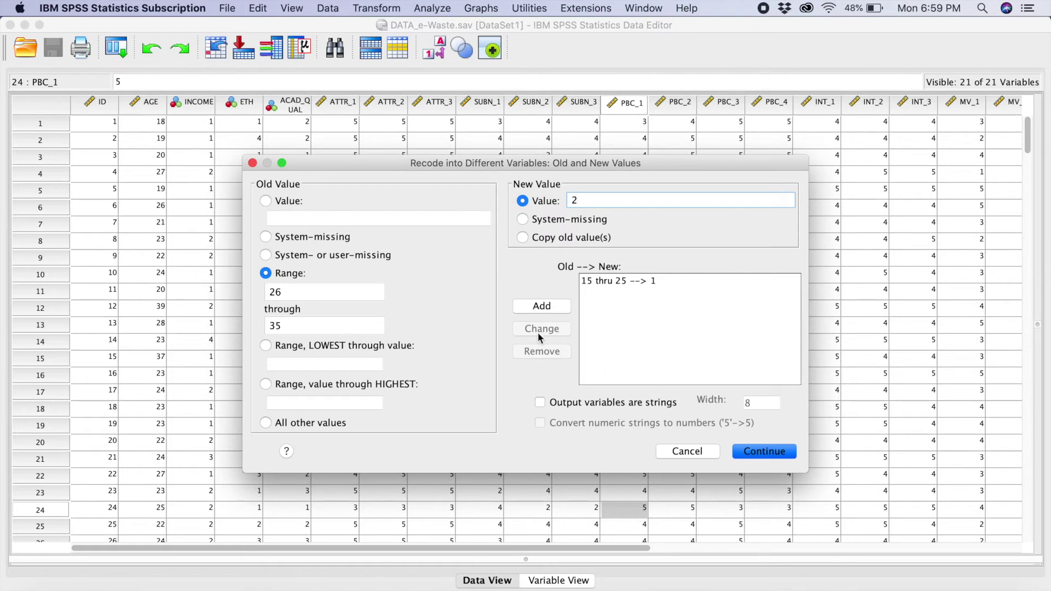
pyautogui.click(542, 306)
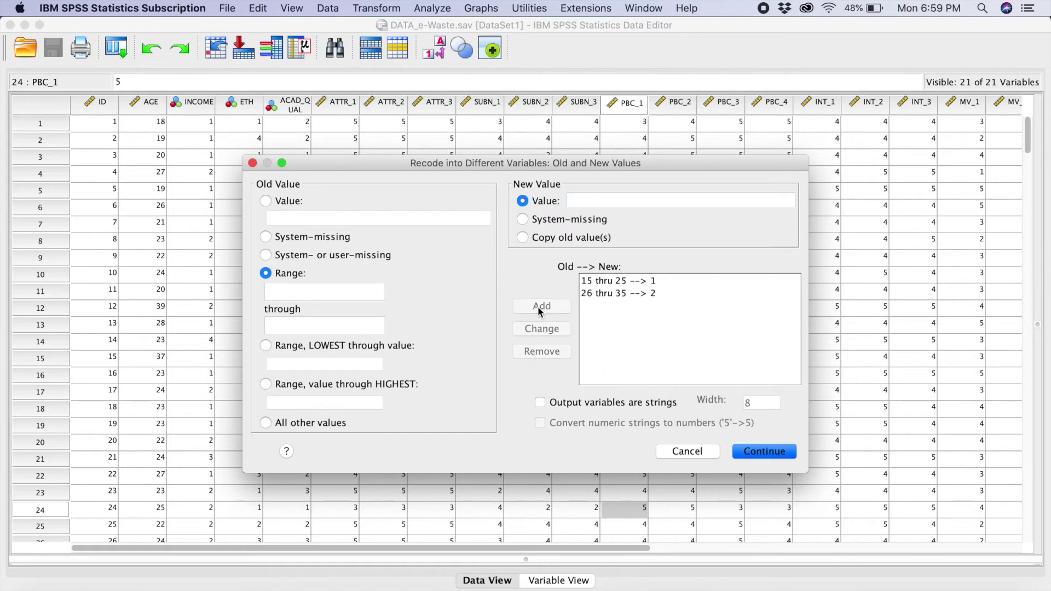
# Add the rule mapping ages 36 through 45 to category 3.
pyautogui.click(321, 291)
pyautogui.write('36')
pyautogui.click(305, 325)
pyautogui.write('45')
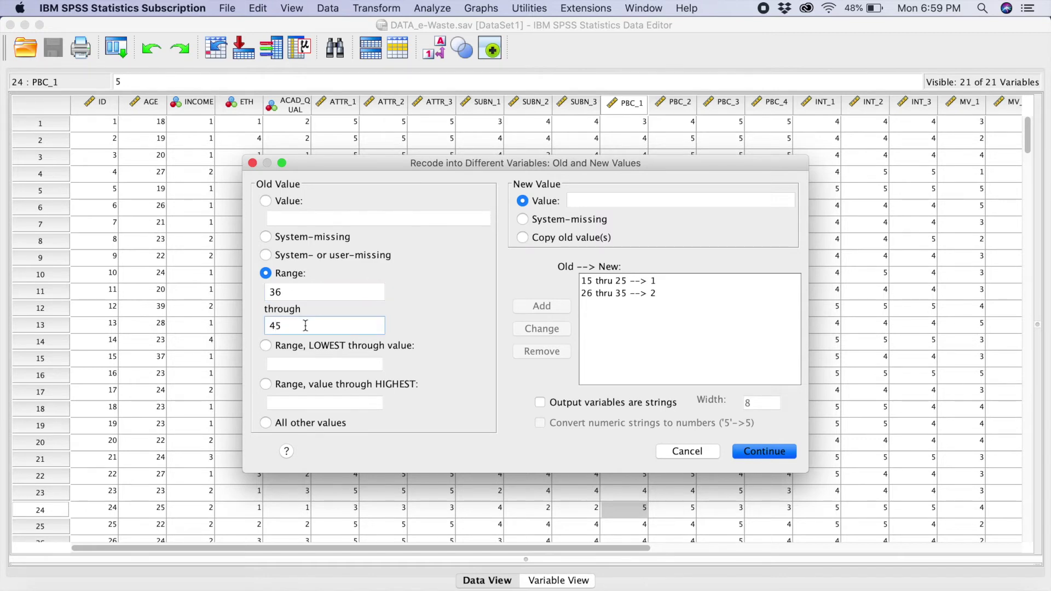
pyautogui.click(585, 198)
pyautogui.write('3')
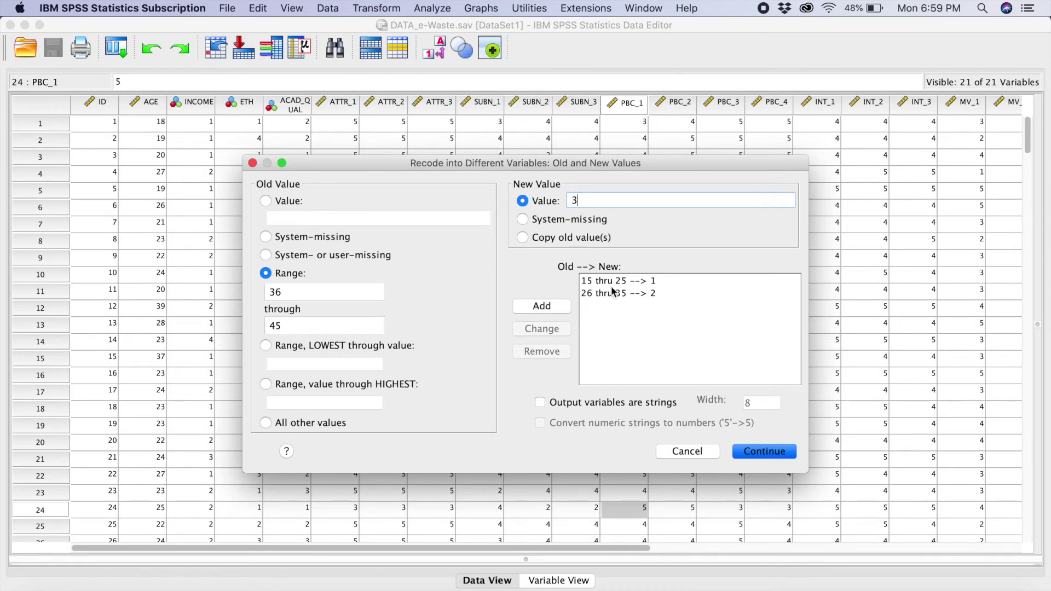
pyautogui.click(540, 307)
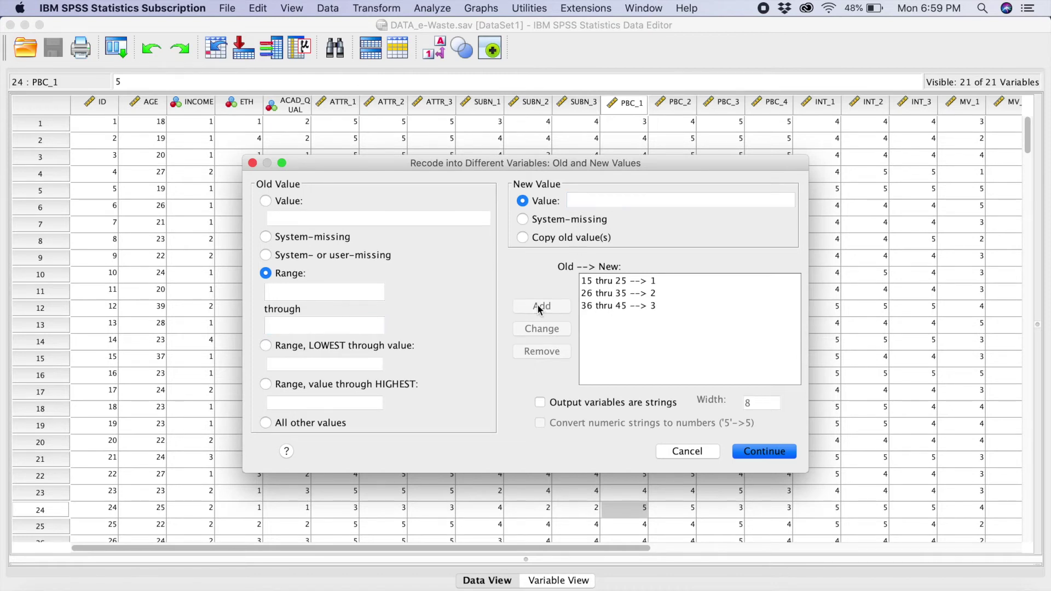
# Add the rule mapping ages 46 through 55 to category 4.
pyautogui.click(324, 289)
pyautogui.write('46')
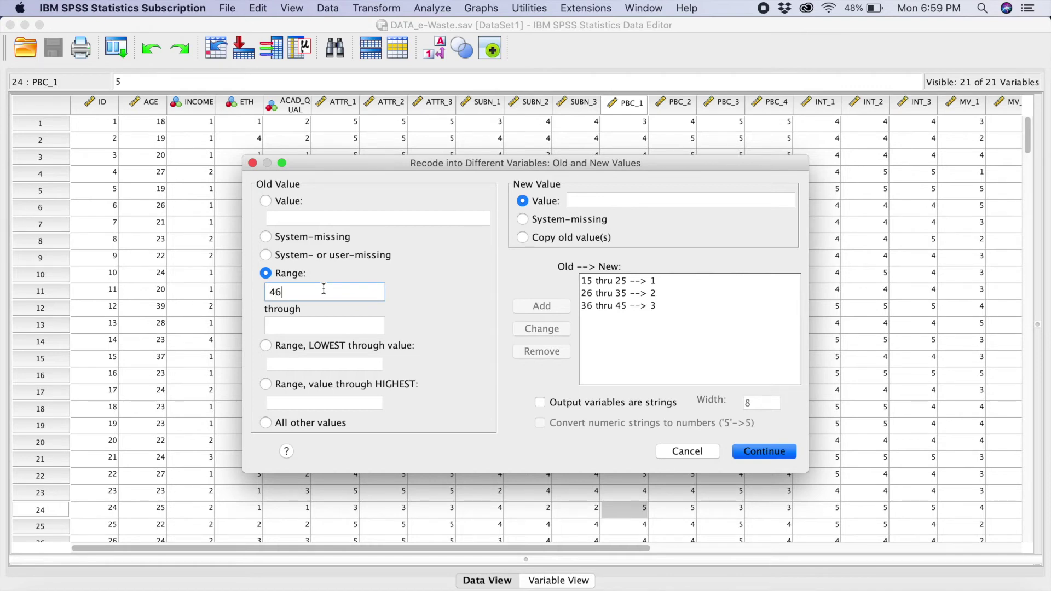
pyautogui.click(310, 324)
pyautogui.write('55')
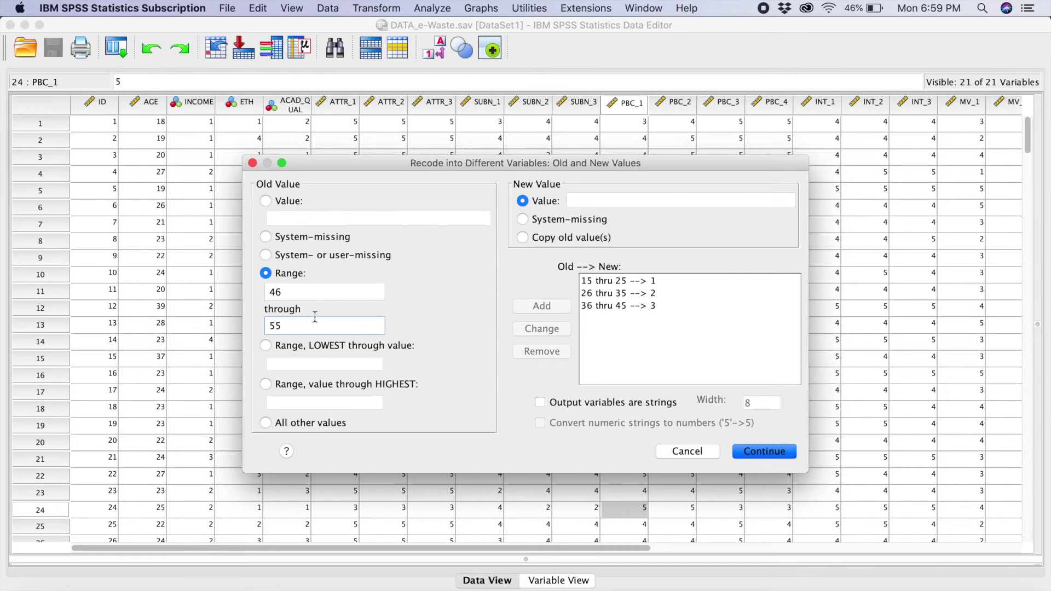
pyautogui.click(584, 200)
pyautogui.write('4')
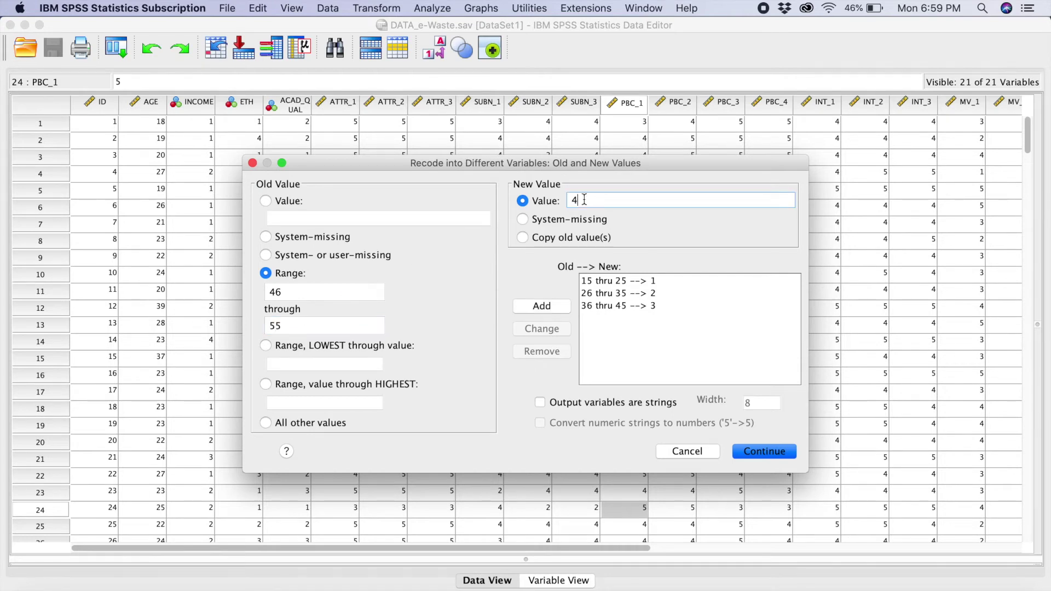
pyautogui.click(543, 308)
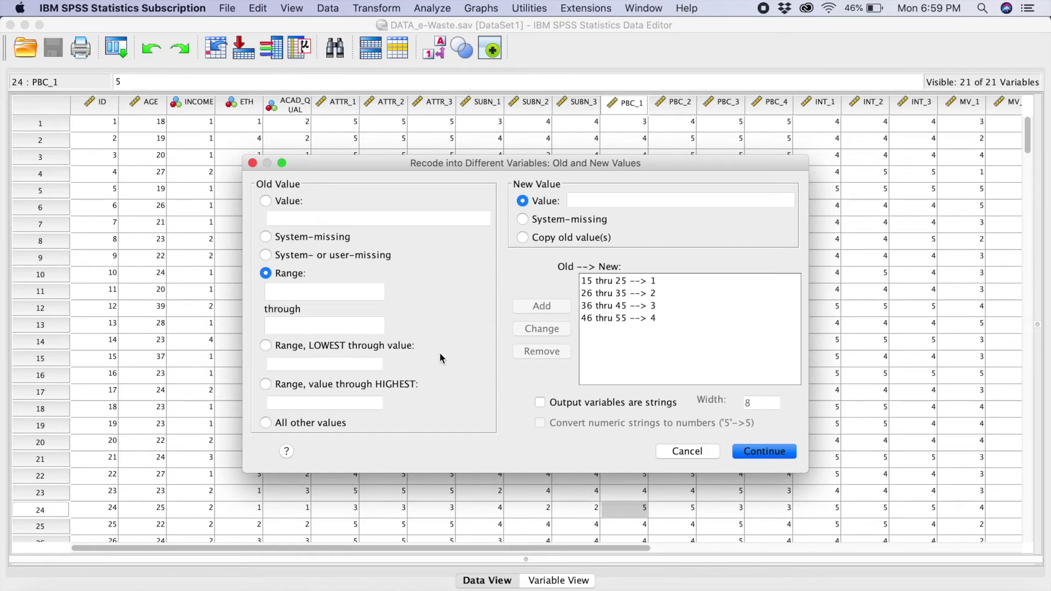
# Add the rule mapping 56 through highest to category 5 and confirm the rules.
pyautogui.click(267, 386)
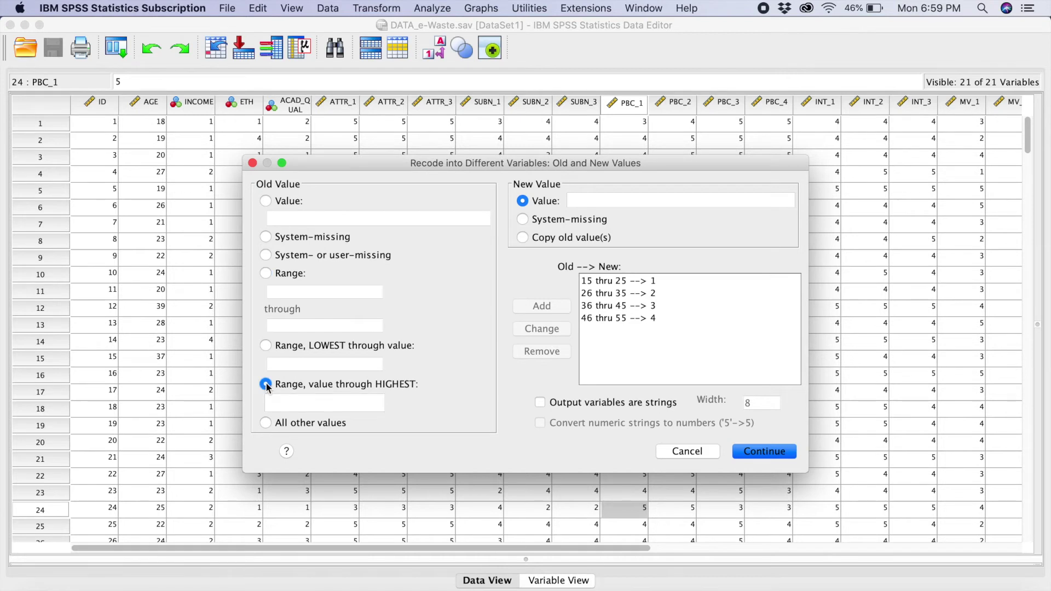
pyautogui.click(277, 403)
pyautogui.write('56')
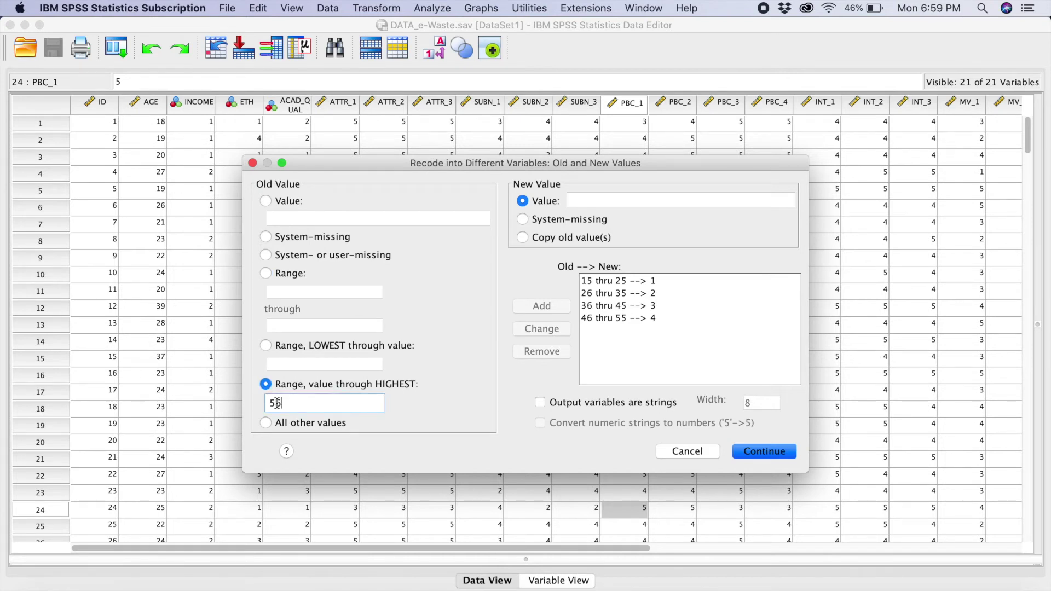
pyautogui.click(589, 198)
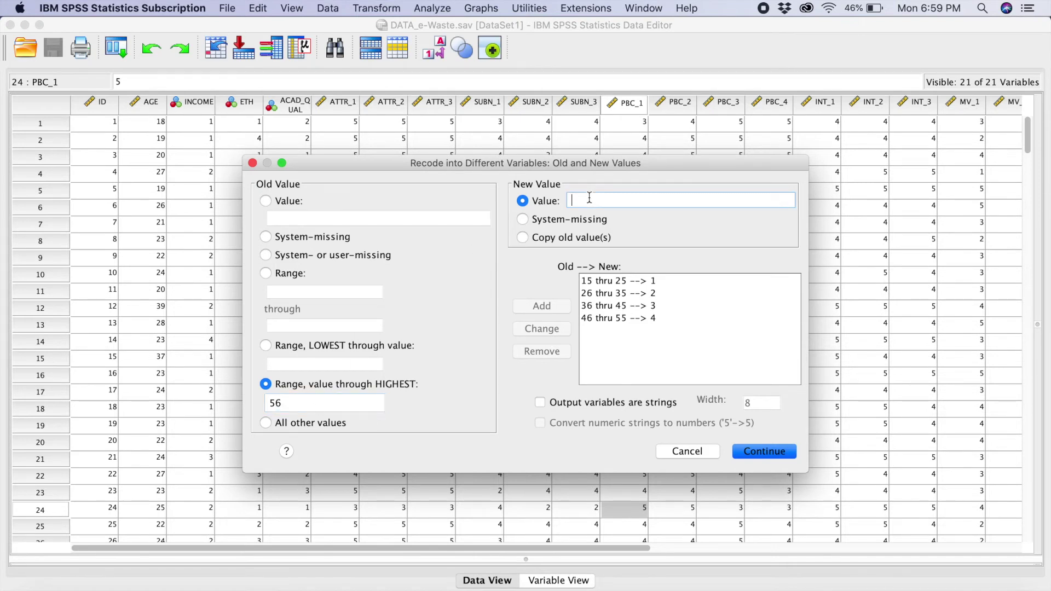
pyautogui.write('5')
pyautogui.click(525, 308)
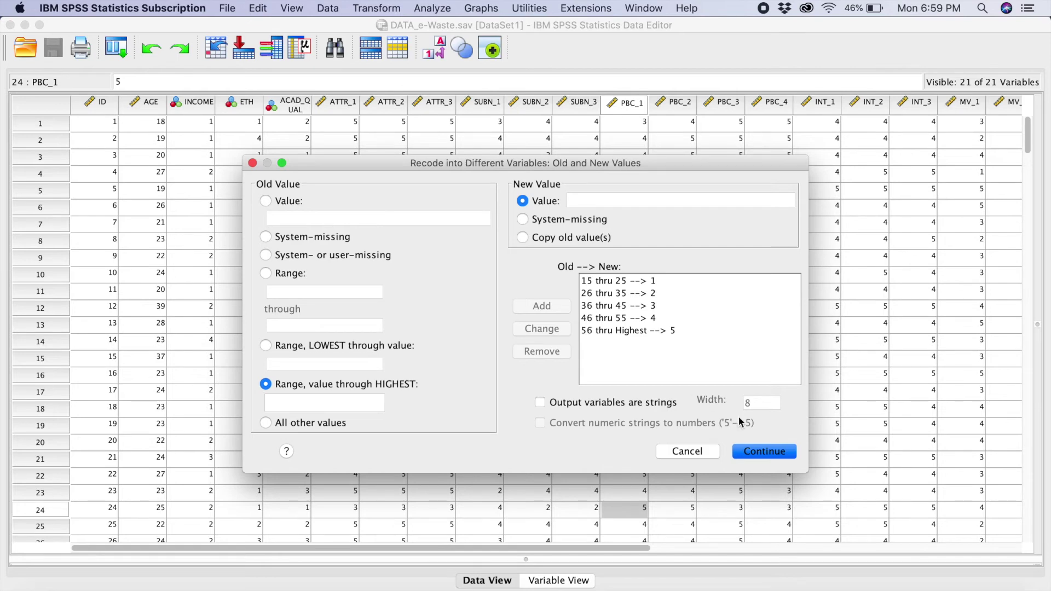
pyautogui.click(753, 455)
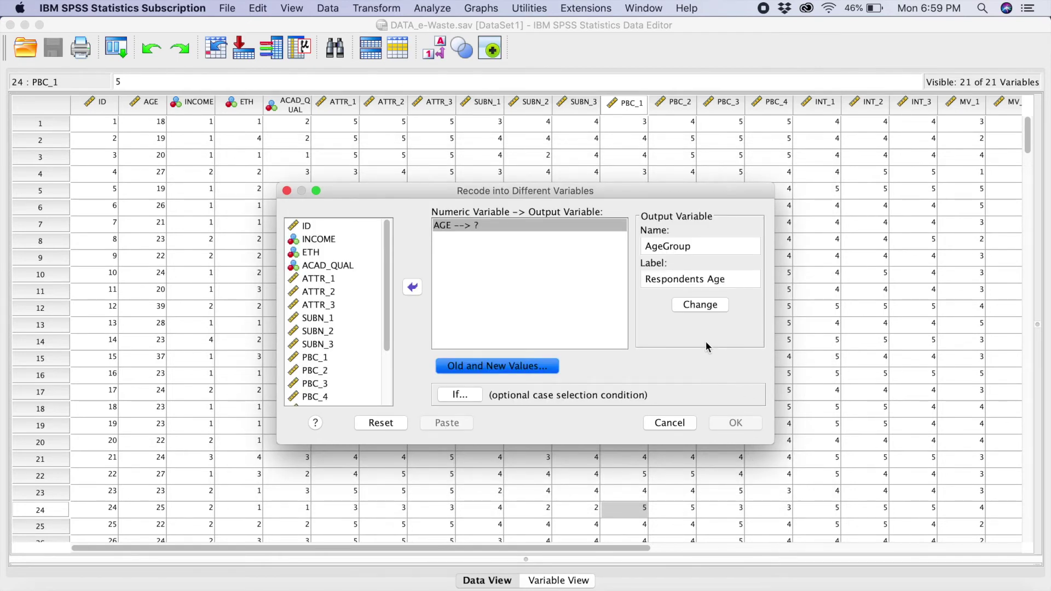
# Apply AGE → AgeGroup, run the recode, and select AgeGroup's Values cell in Variable View.
pyautogui.click(698, 305)
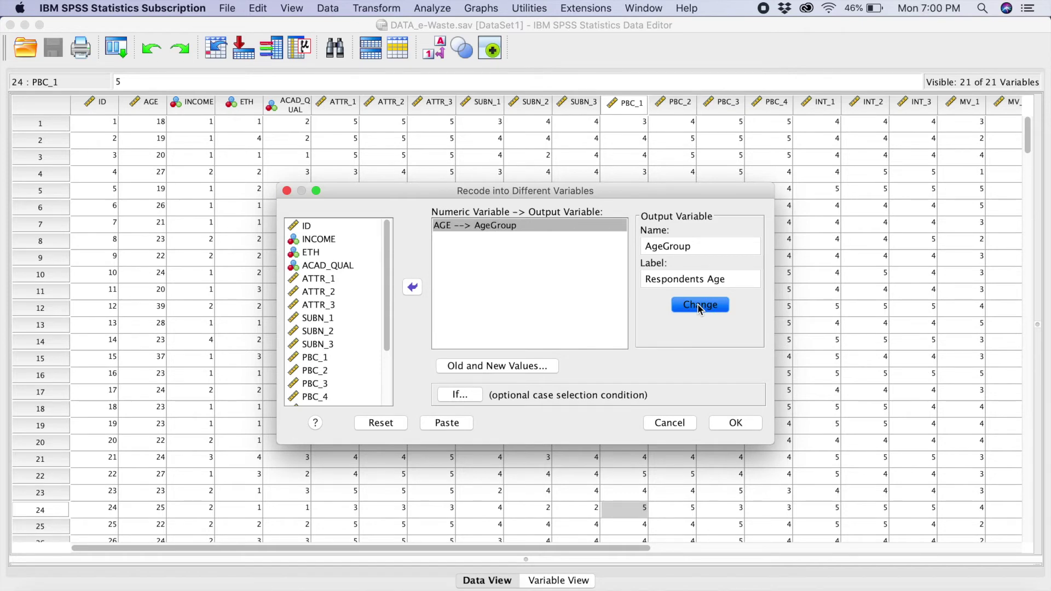
pyautogui.click(734, 424)
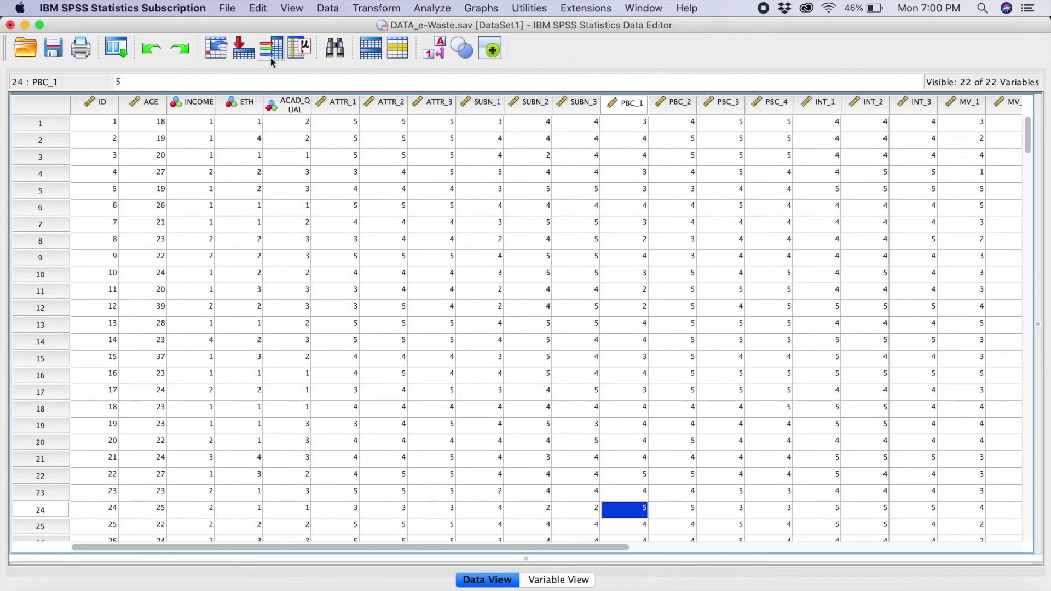
pyautogui.click(554, 581)
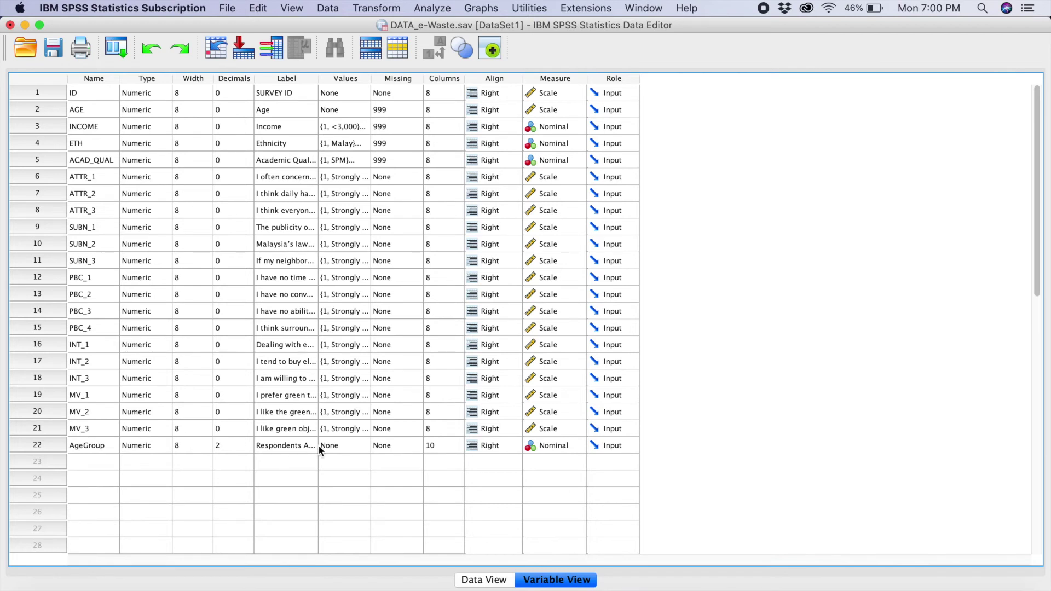
pyautogui.click(350, 448)
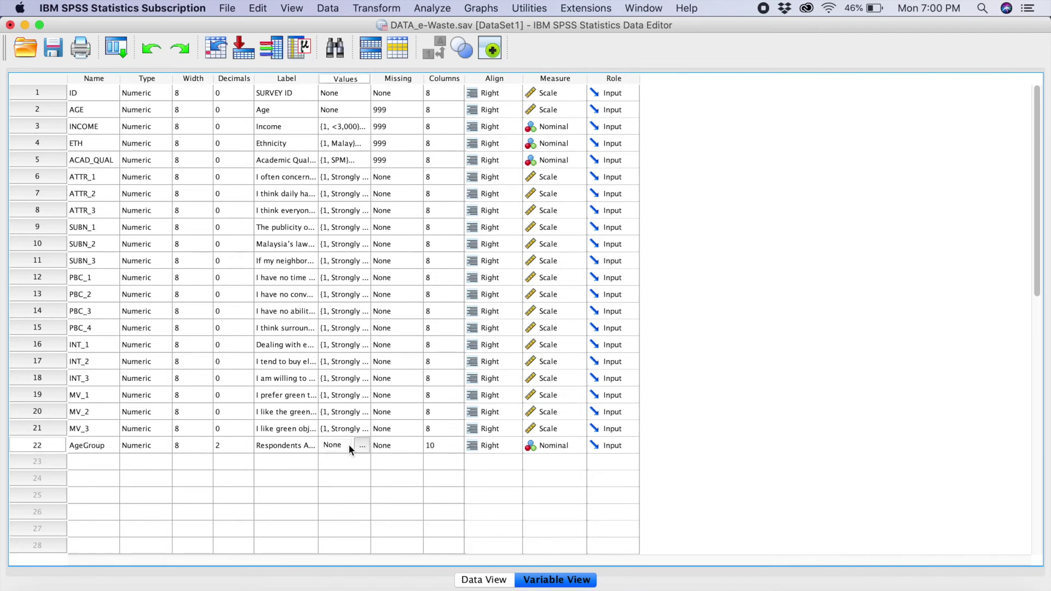
# Add the value label '15 - 25 years' for AgeGroup value 1.
pyautogui.click(361, 446)
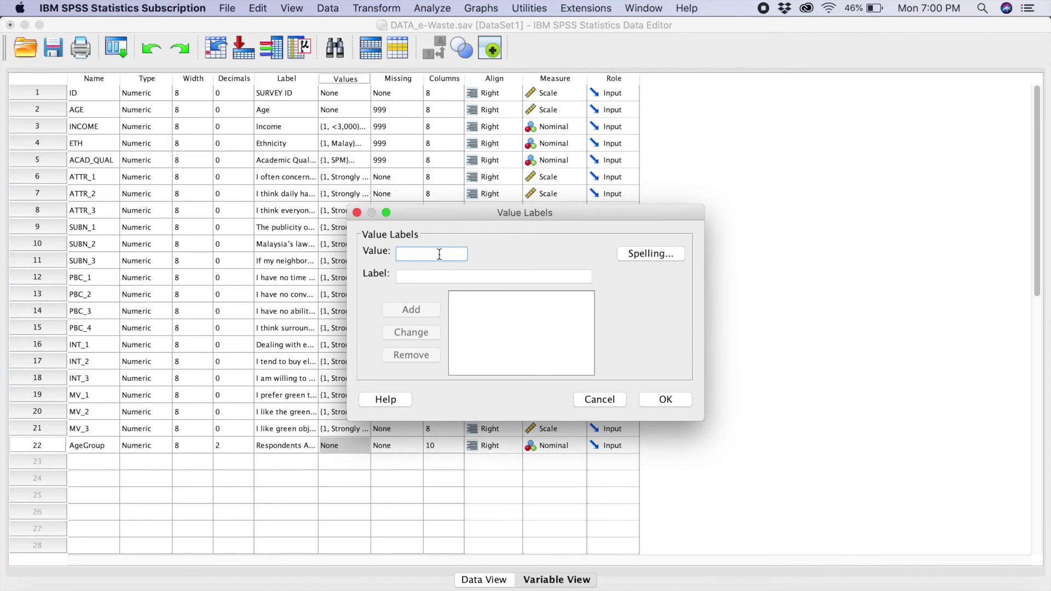
pyautogui.write('1')
pyautogui.click(424, 276)
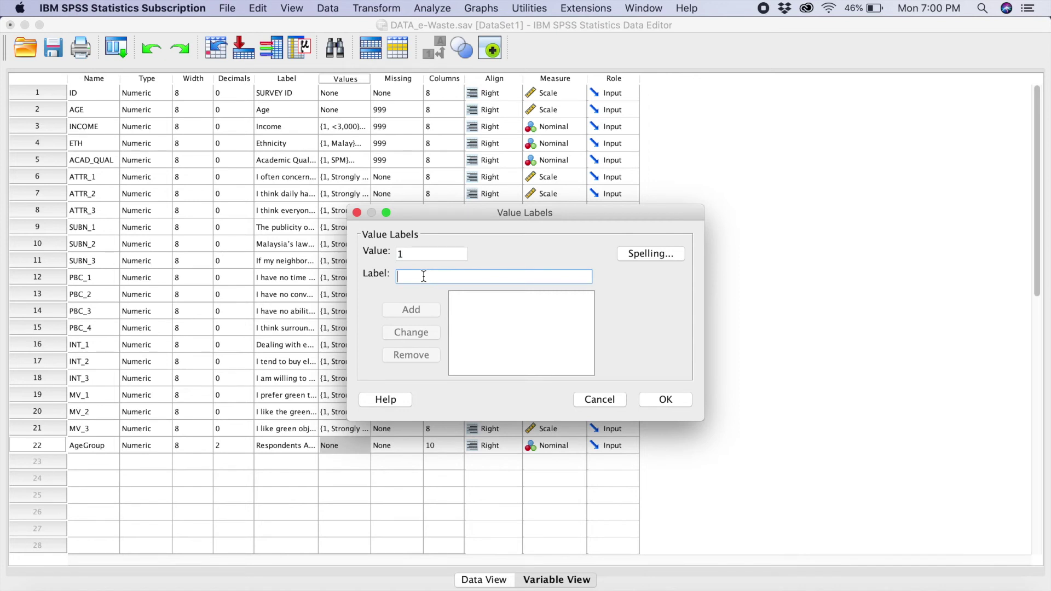
pyautogui.write('15 - 25 yea')
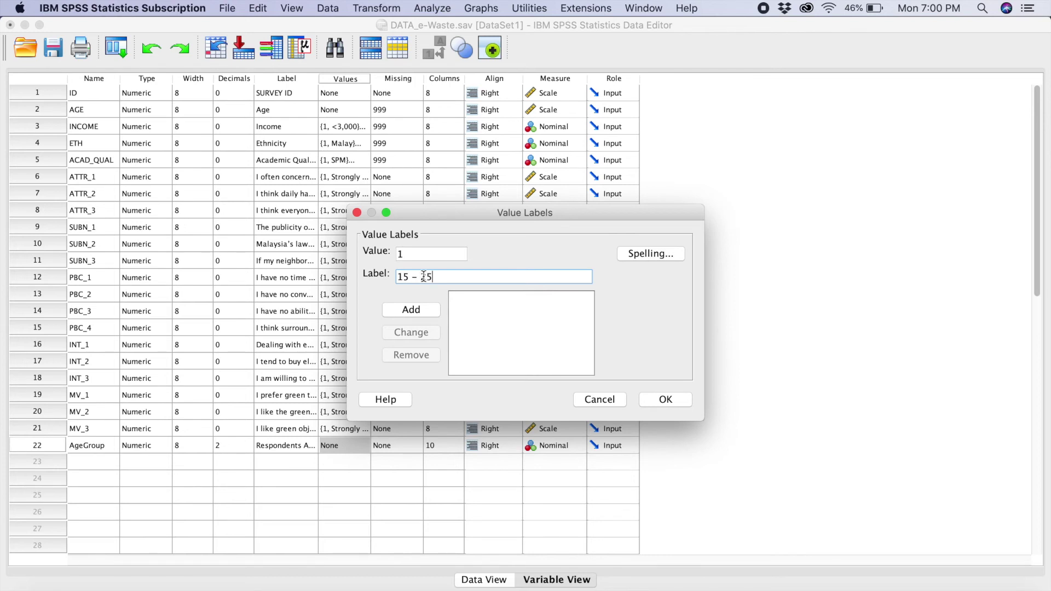
pyautogui.write('rs')
pyautogui.click(422, 311)
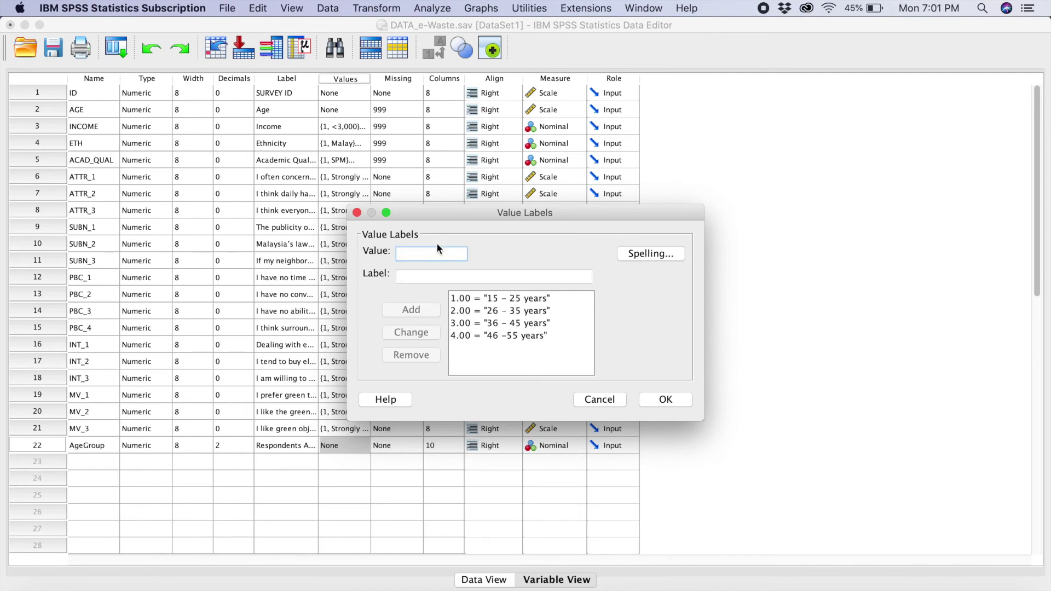
# Add the value label '56 years and above' for value 5 and keep the labels.
pyautogui.write('5')
pyautogui.click(427, 276)
pyautogui.write('5')
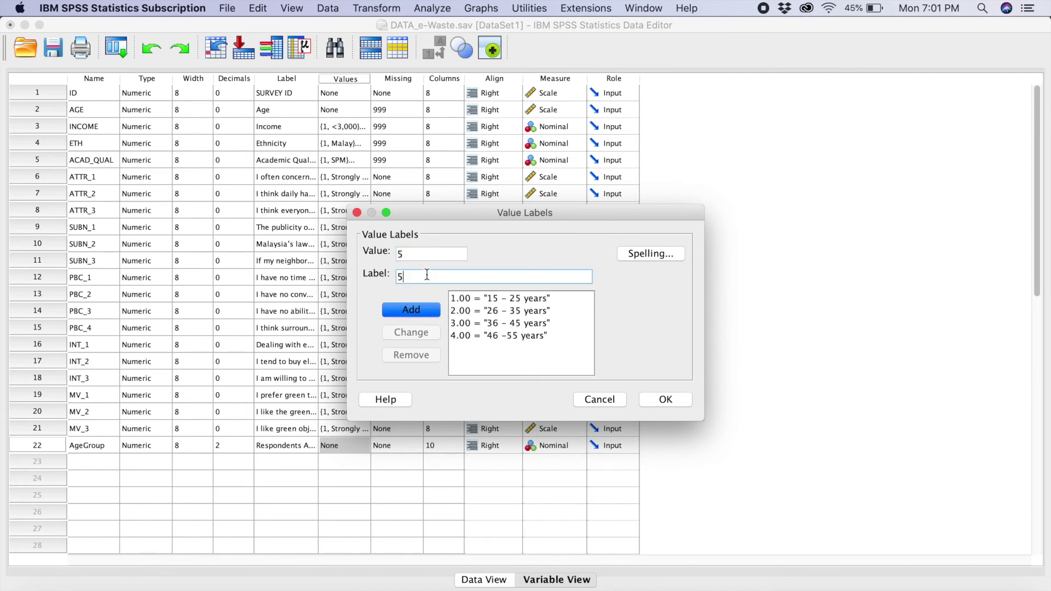
pyautogui.write('6 years and above')
pyautogui.click(410, 310)
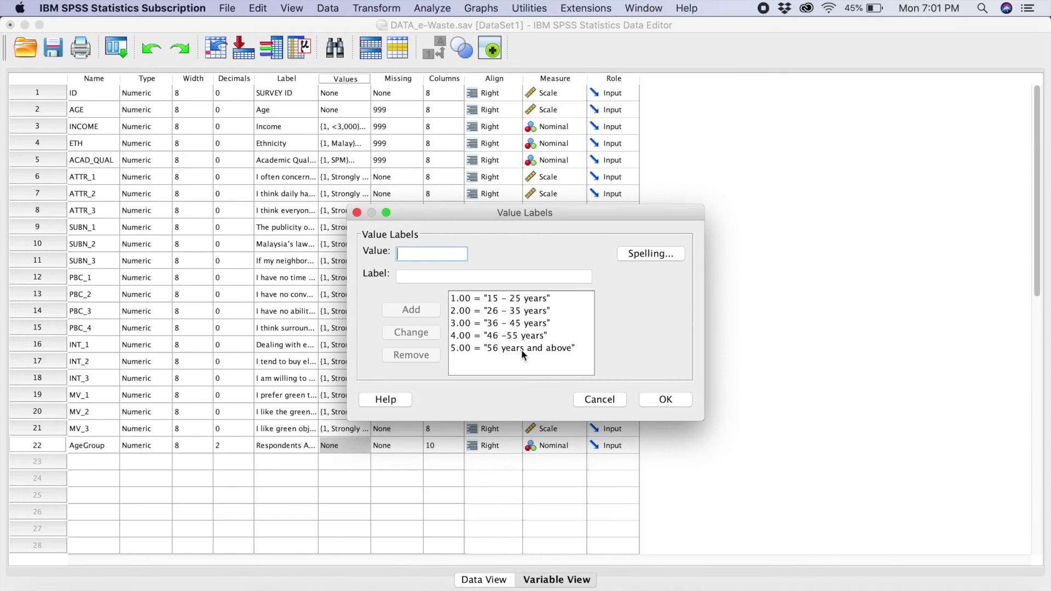
pyautogui.click(543, 353)
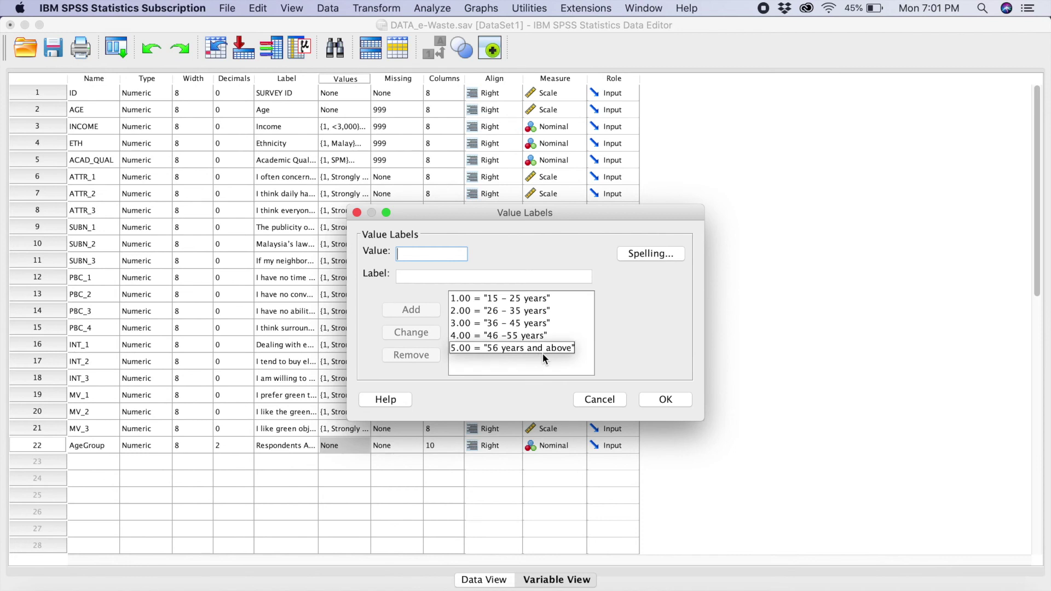
pyautogui.click(658, 396)
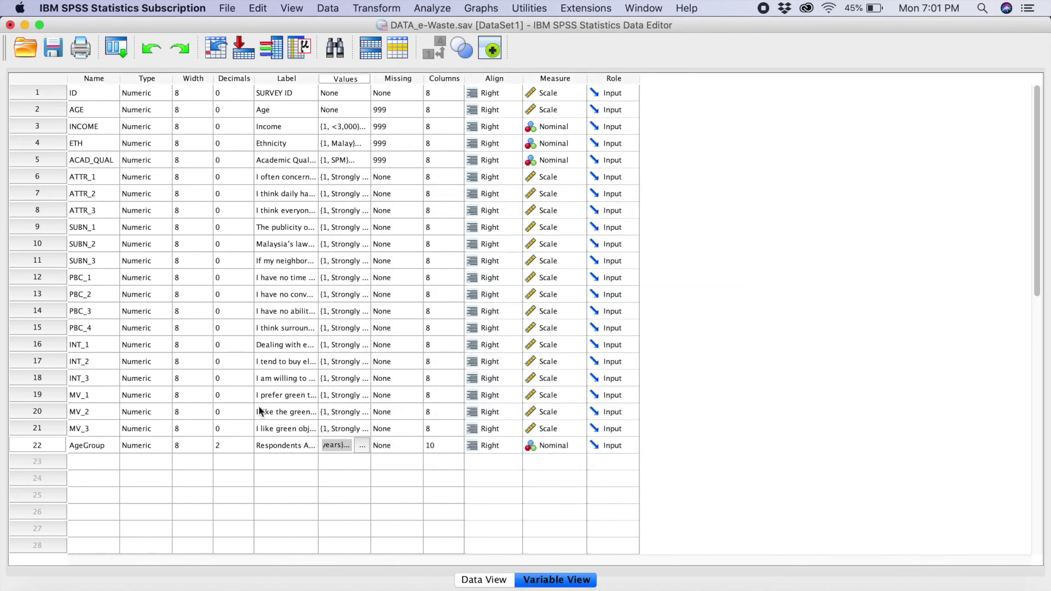
# Set AgeGroup's decimals from 2 to 0 and recheck its value labels.
pyautogui.click(237, 443)
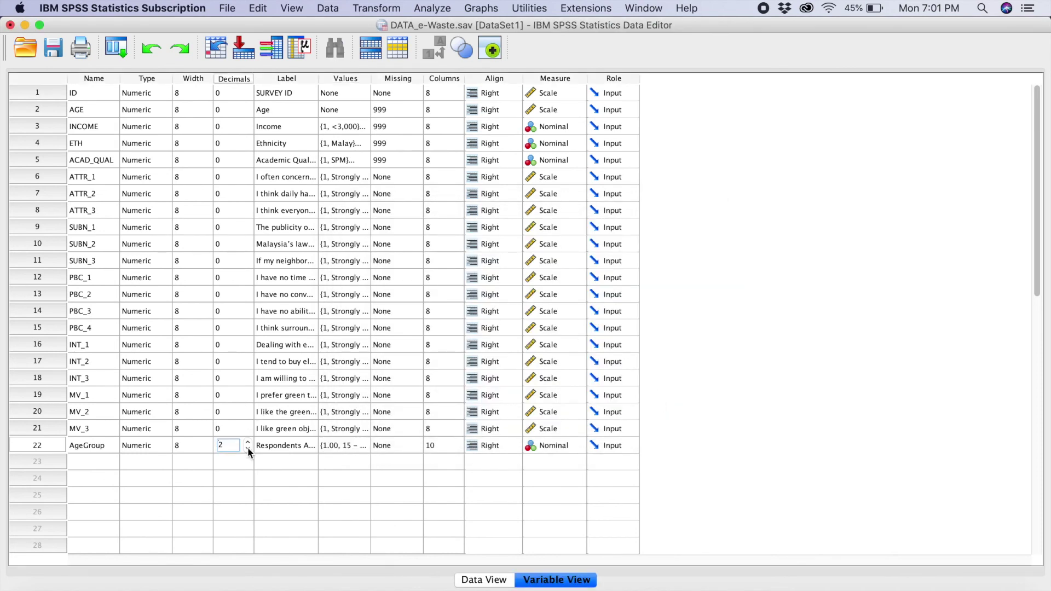
pyautogui.click(248, 450)
pyautogui.click(248, 450)
pyautogui.doubleClick(353, 442)
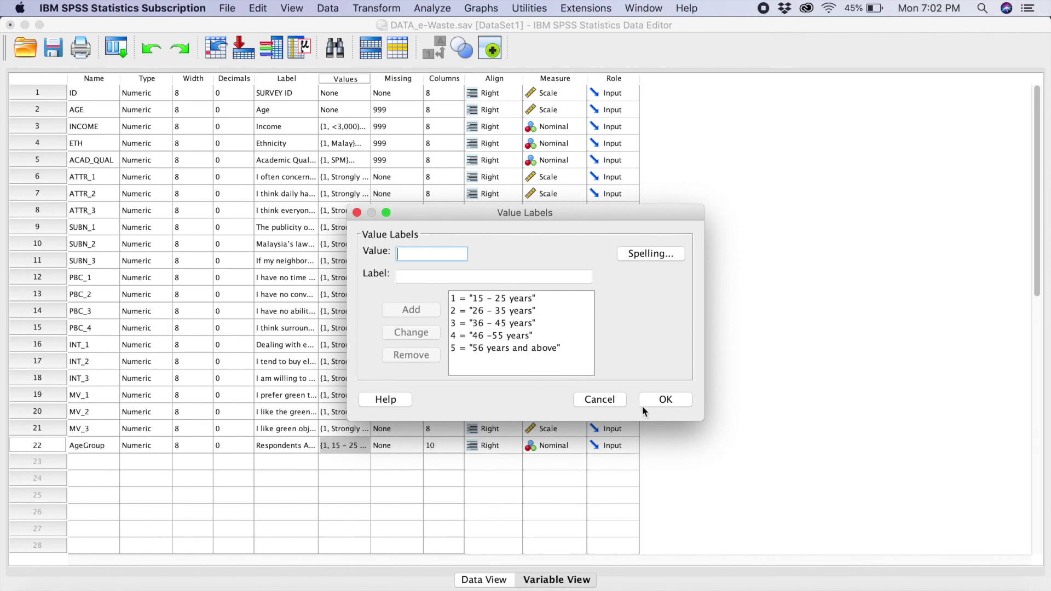
pyautogui.click(664, 399)
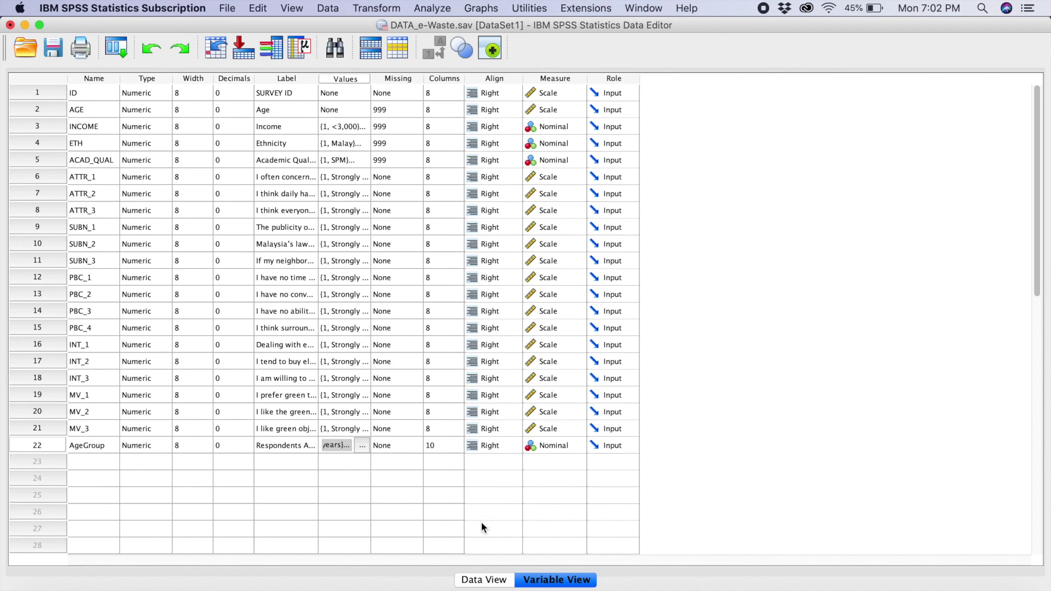
# Return to Data View and scroll right to show the AgeGroup column.
pyautogui.click(480, 581)
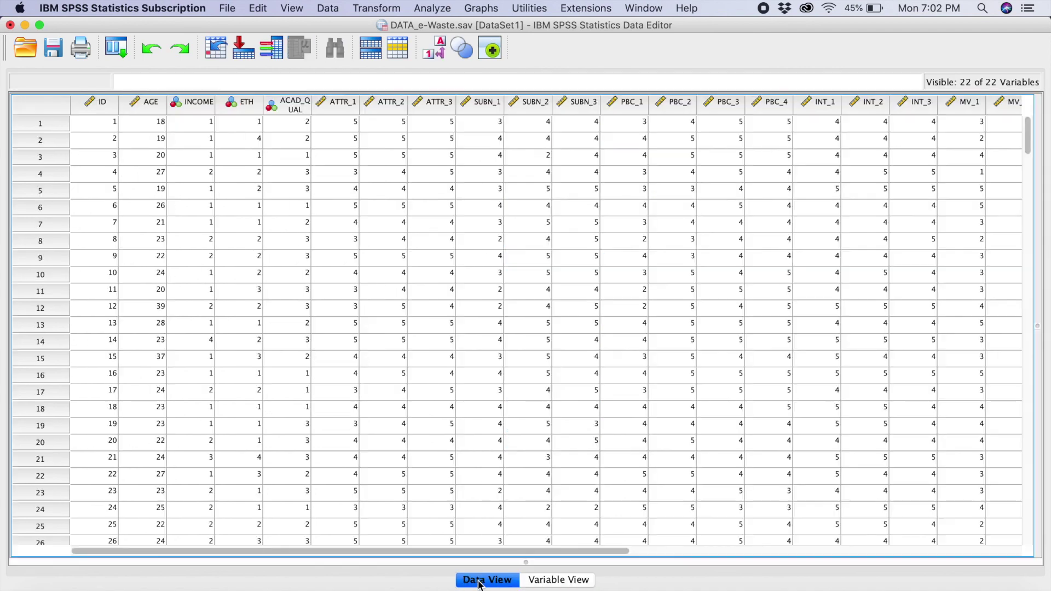
pyautogui.hscroll(6, 668, 346)
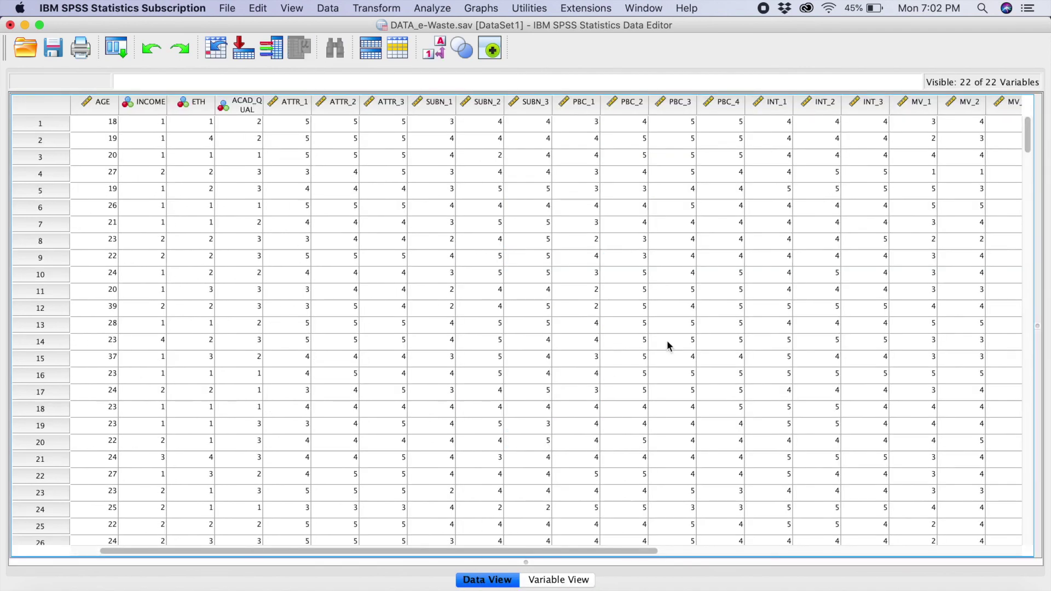